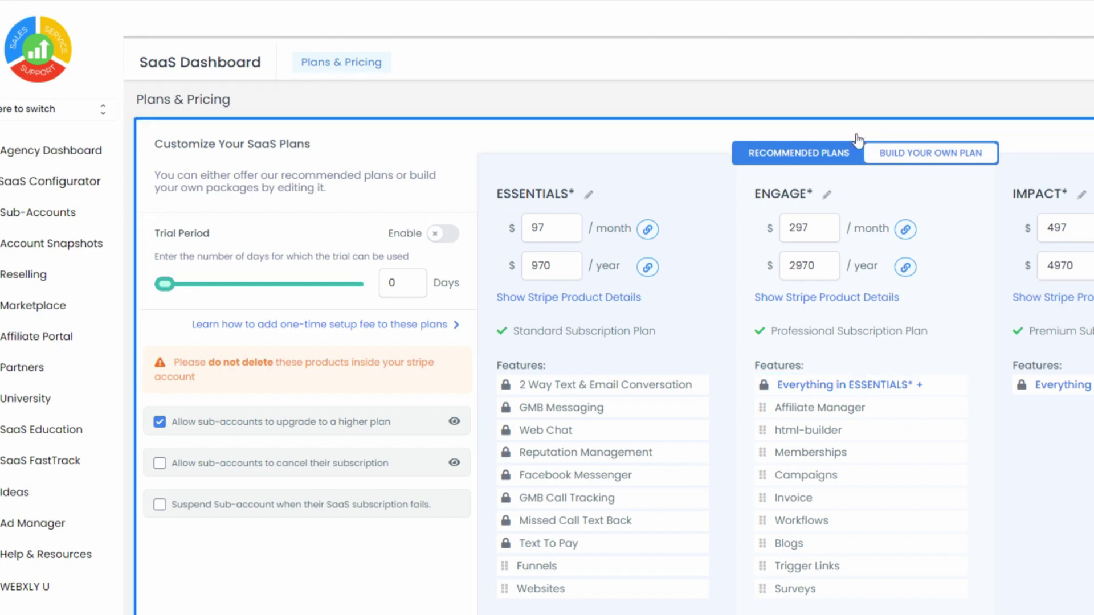
# - Scroll through the Essentials plan features on the Plans & Pricing page
pyautogui.scroll(-3, 655, 444)
pyautogui.scroll(3, 650, 428)
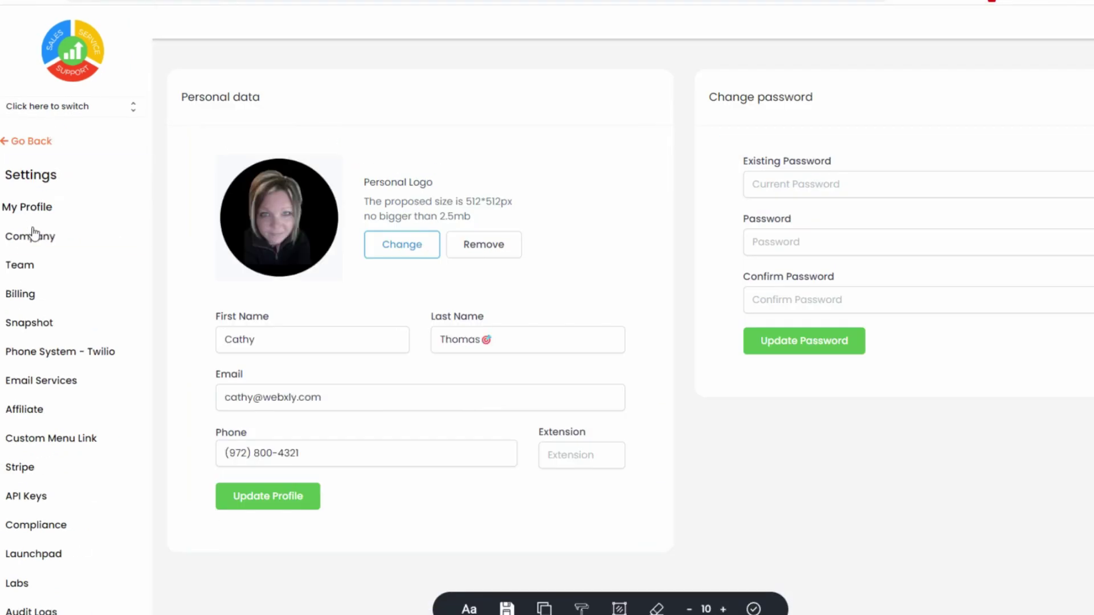
# - Switch from My Profile to the Company page in the Settings sidebar
pyautogui.click(35, 241)
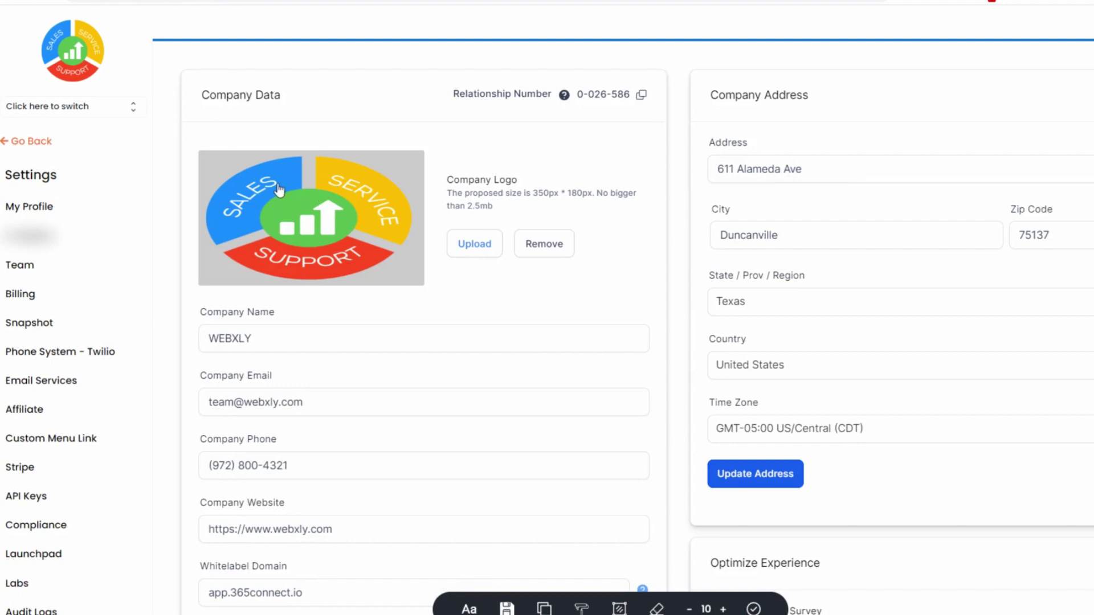
pyautogui.click(46, 20)
pyautogui.scroll(-7, 368, 338)
pyautogui.scroll(-5, 368, 339)
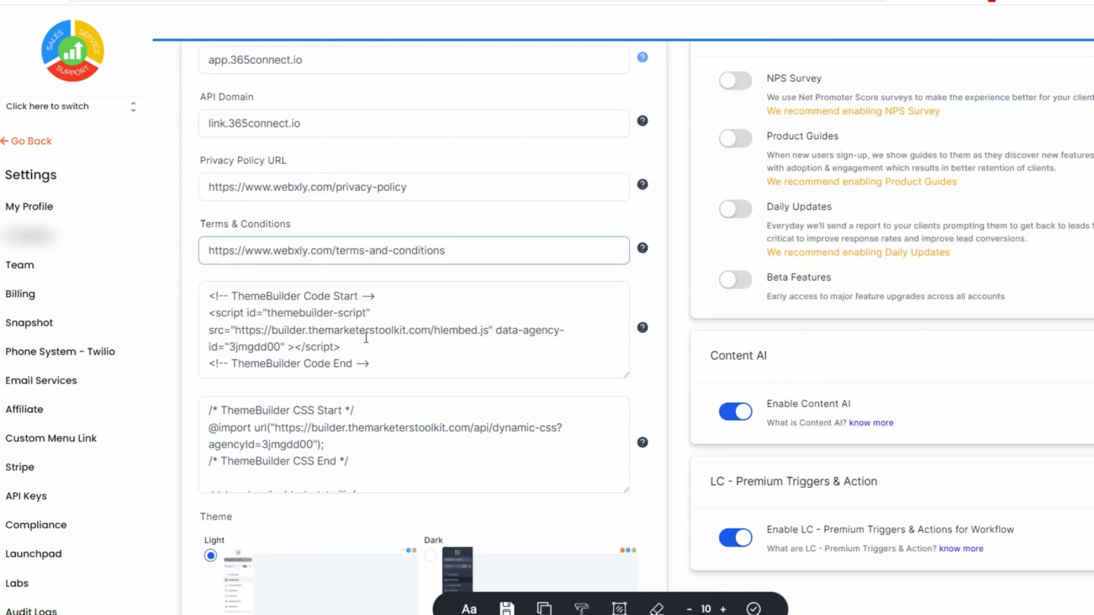
pyautogui.scroll(11, 366, 336)
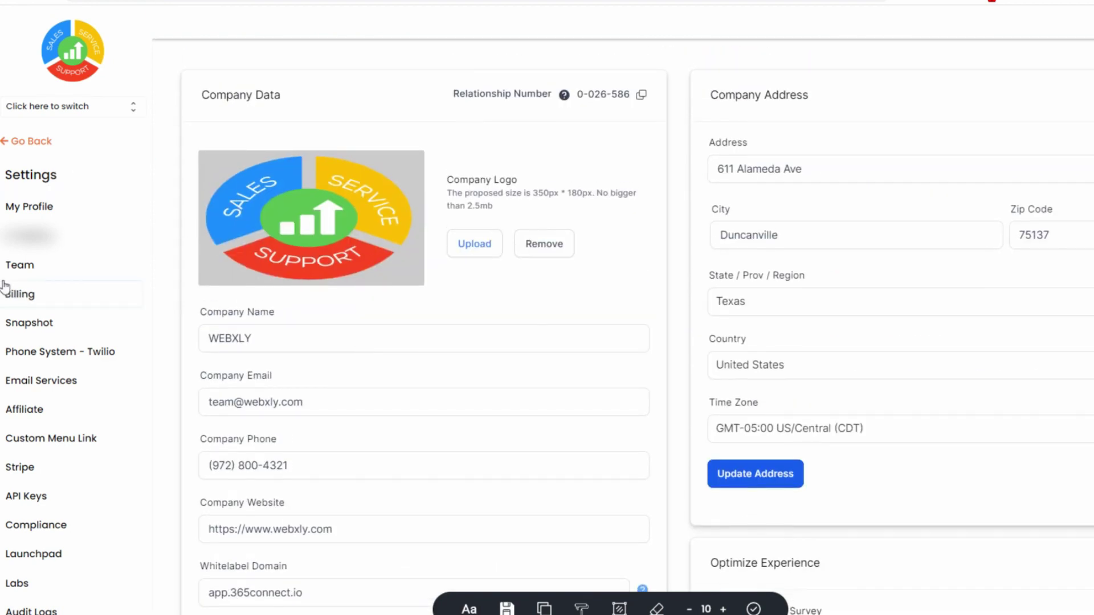
pyautogui.scroll(-4, 479, 344)
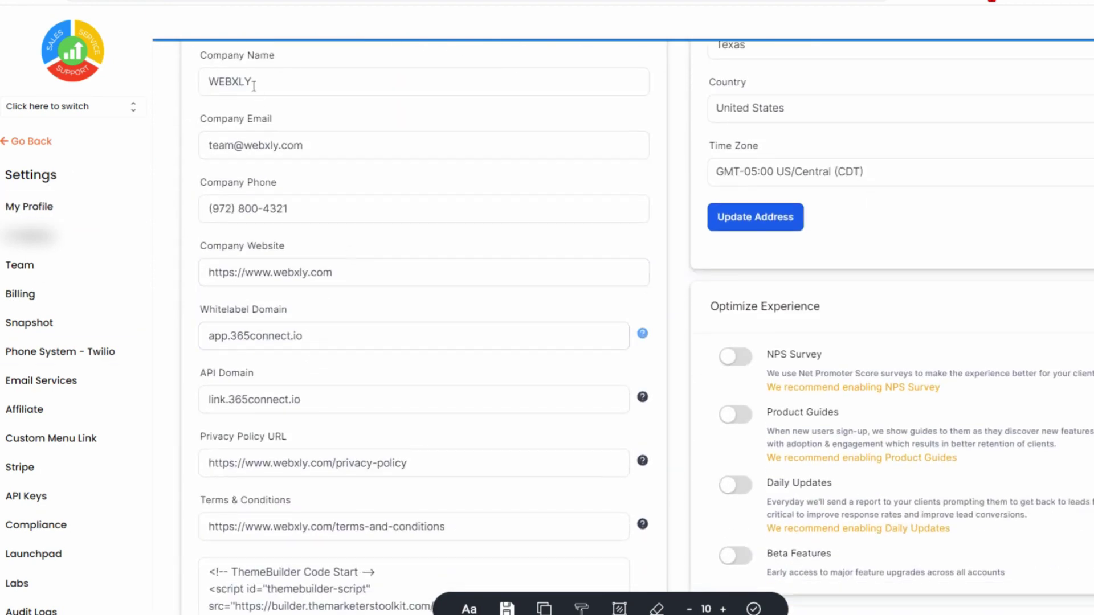
pyautogui.scroll(-3, 286, 317)
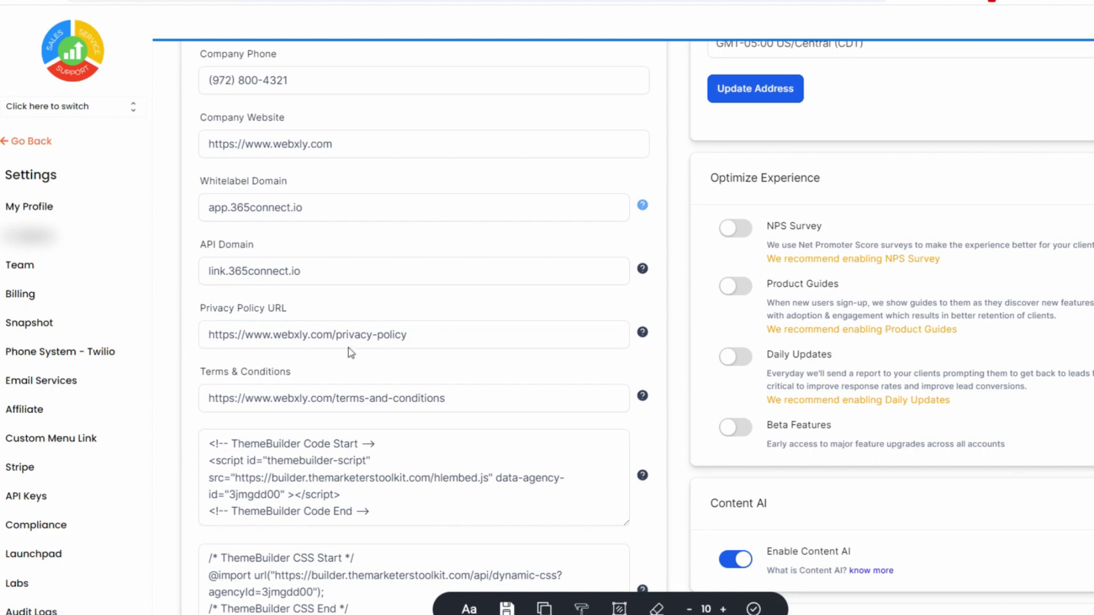
pyautogui.scroll(-1, 224, 384)
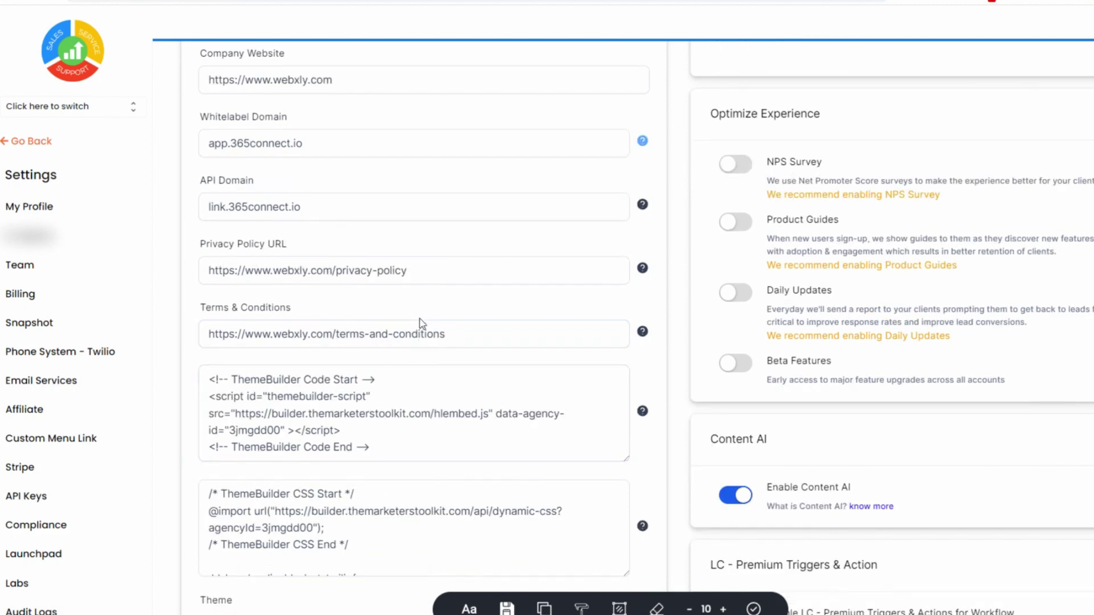
pyautogui.scroll(-3, 627, 413)
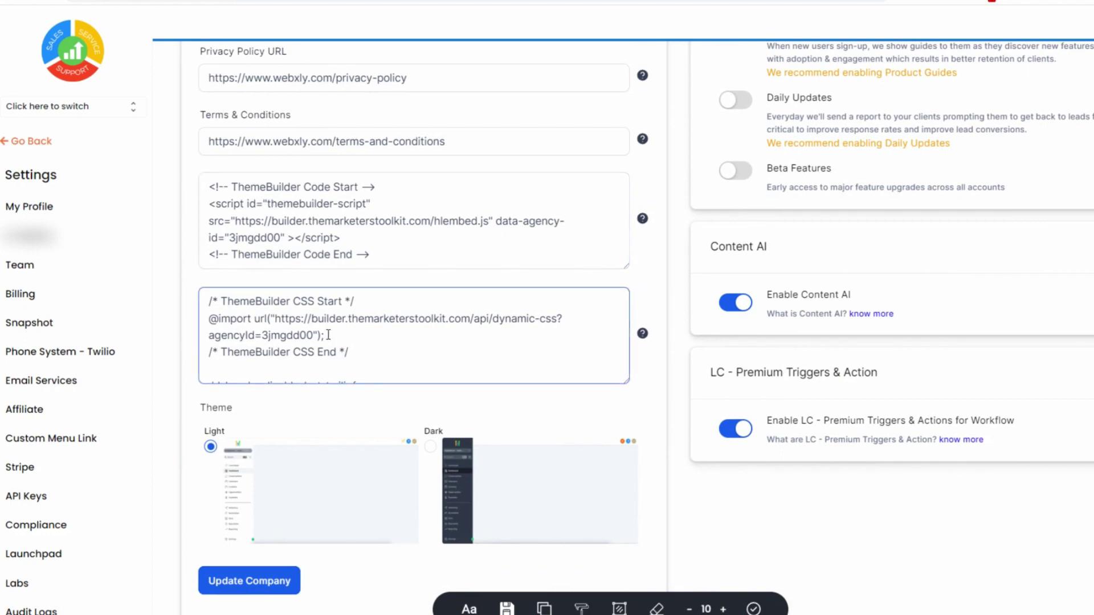
pyautogui.scroll(-3, 326, 335)
pyautogui.scroll(-2, 323, 335)
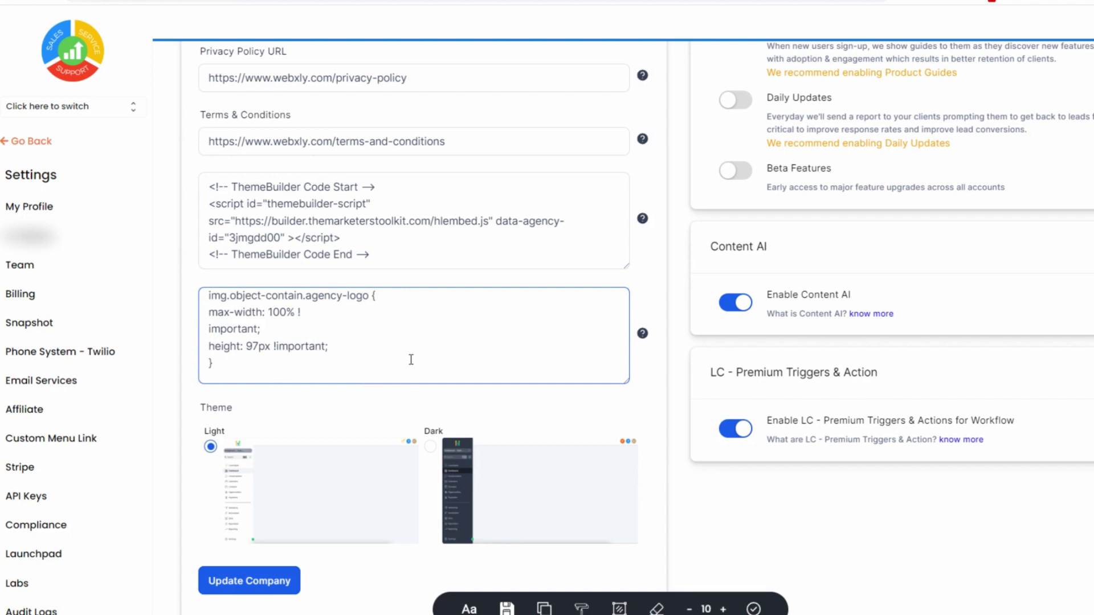
pyautogui.scroll(-6, 411, 360)
pyautogui.scroll(6, 410, 360)
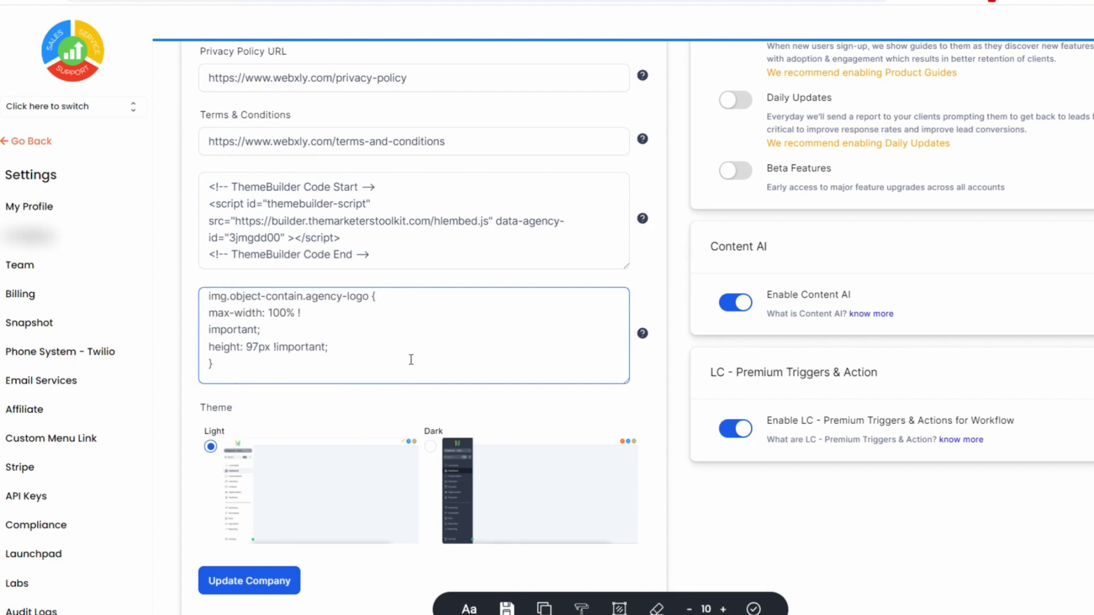
pyautogui.scroll(-2, 337, 447)
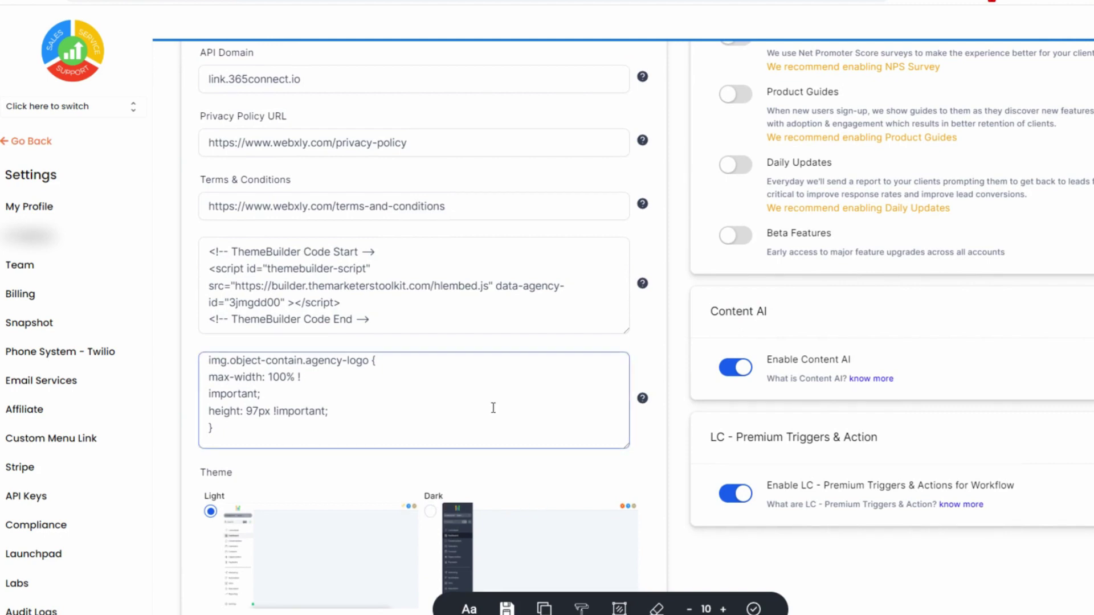
pyautogui.scroll(5, 494, 408)
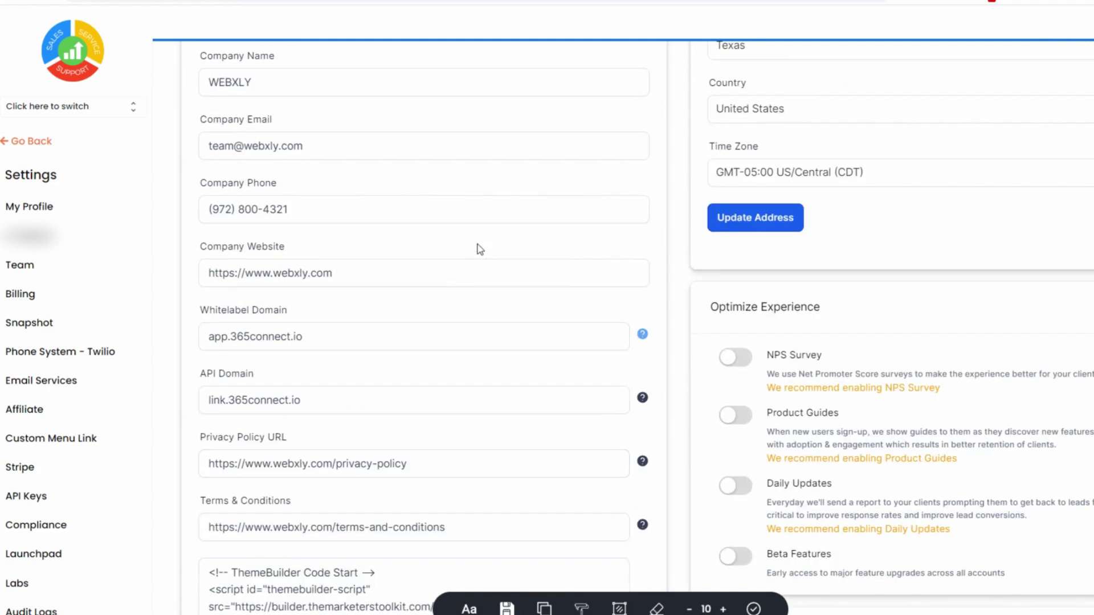
pyautogui.click(218, 341)
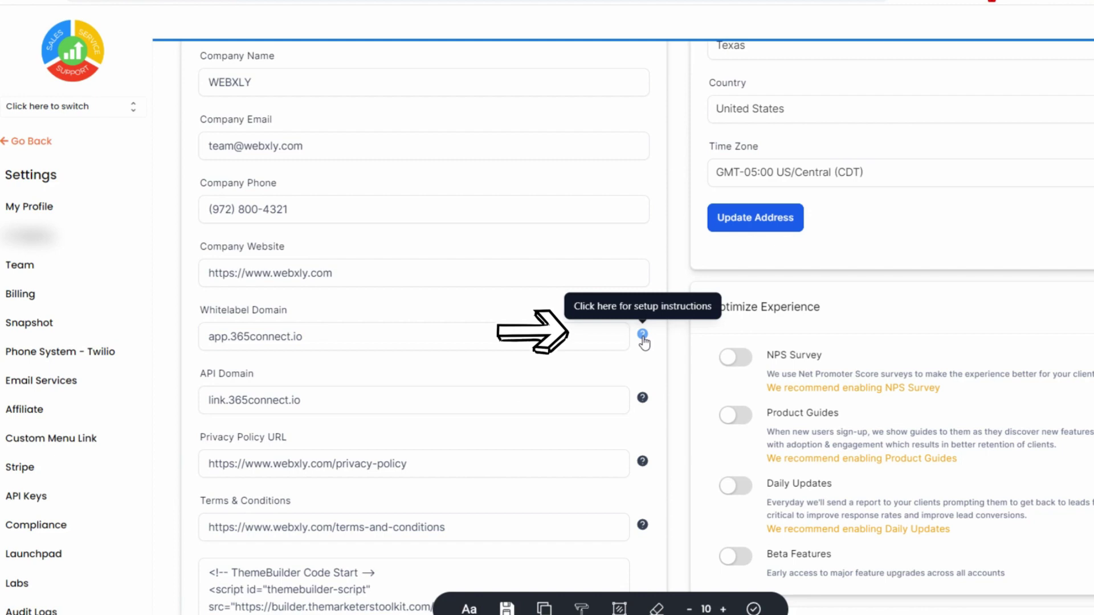
pyautogui.click(643, 336)
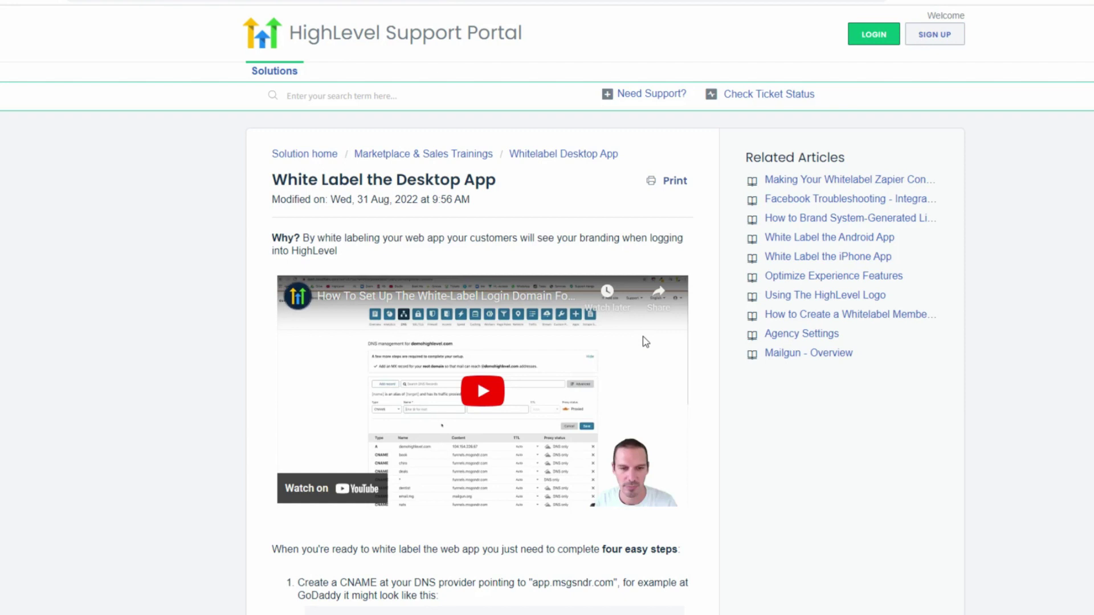
pyautogui.scroll(-5, 576, 342)
pyautogui.scroll(-4, 567, 368)
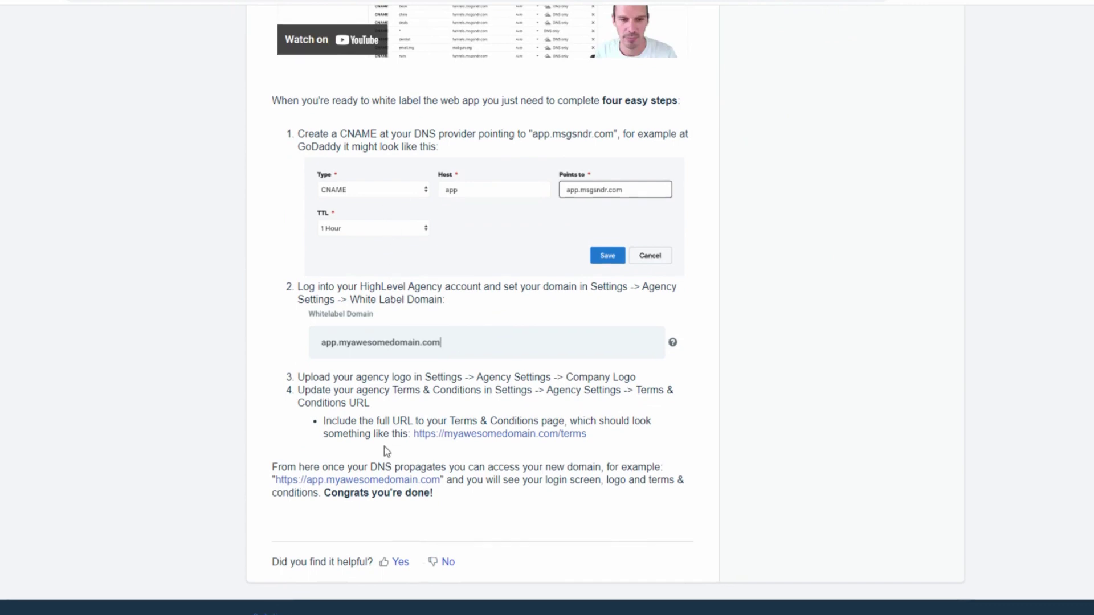
pyautogui.scroll(6, 384, 448)
pyautogui.scroll(-2, 385, 450)
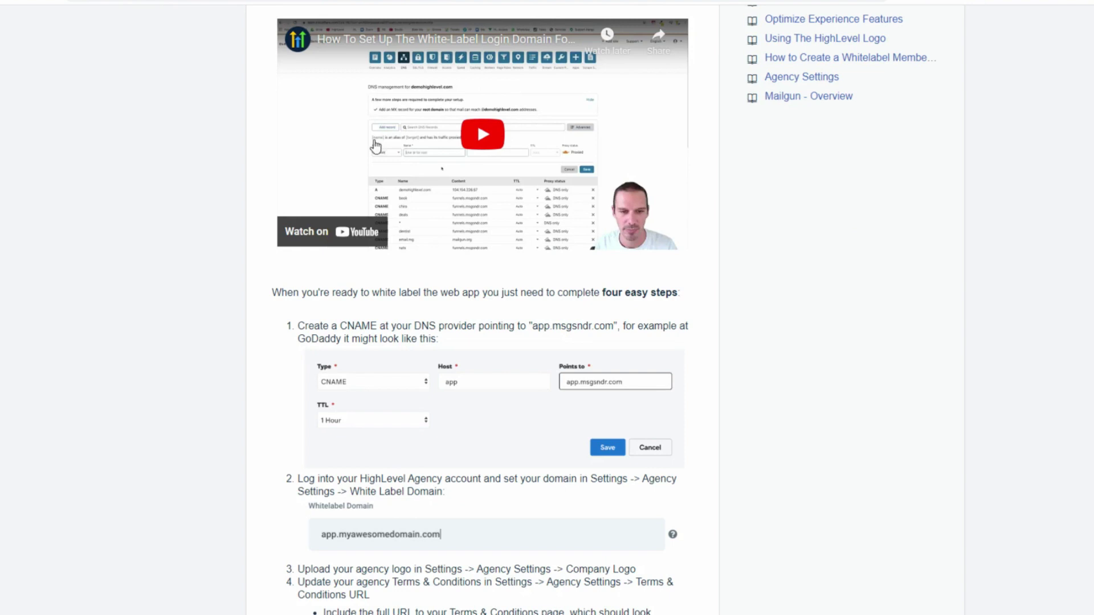
pyautogui.scroll(1, 377, 147)
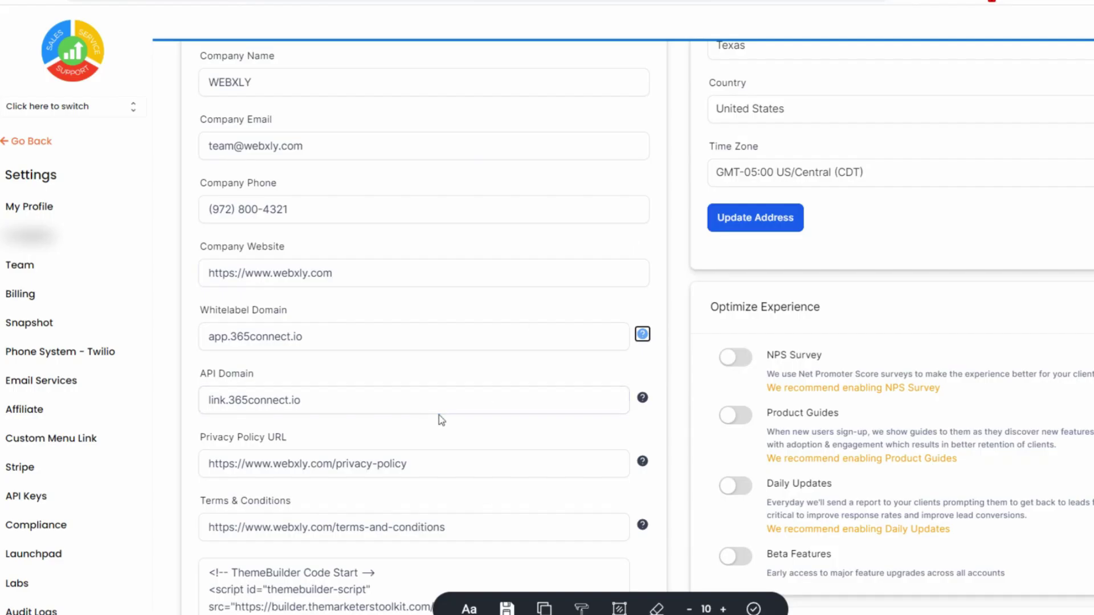
# - Inspect the Company custom CSS box, then open Phone System – Twilio for the 38 sub-accounts
pyautogui.scroll(-1, 349, 345)
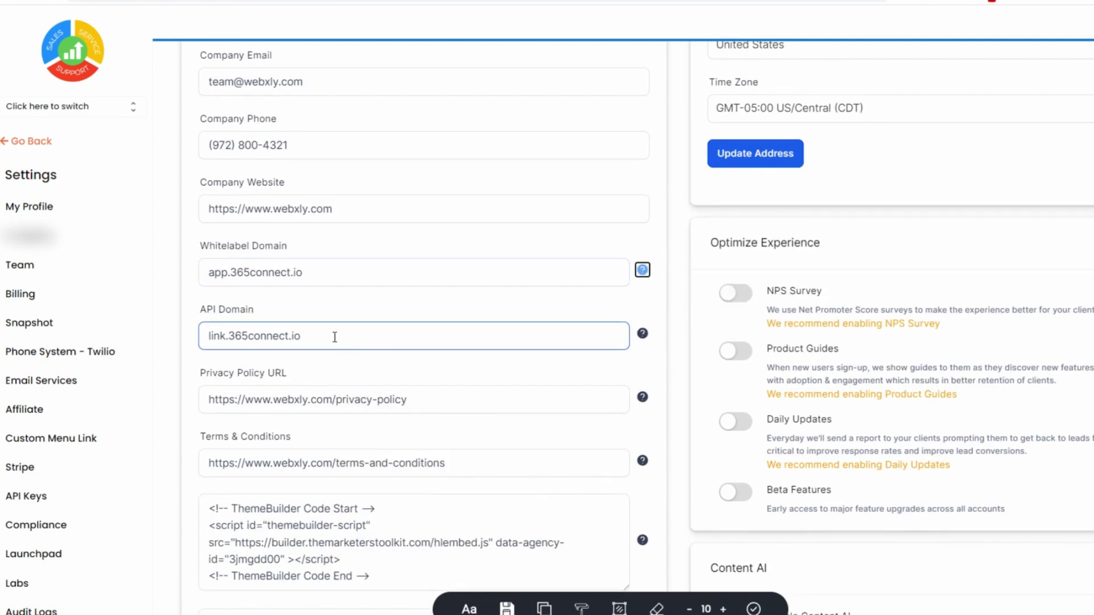
pyautogui.scroll(5, 528, 330)
pyautogui.scroll(-7, 555, 327)
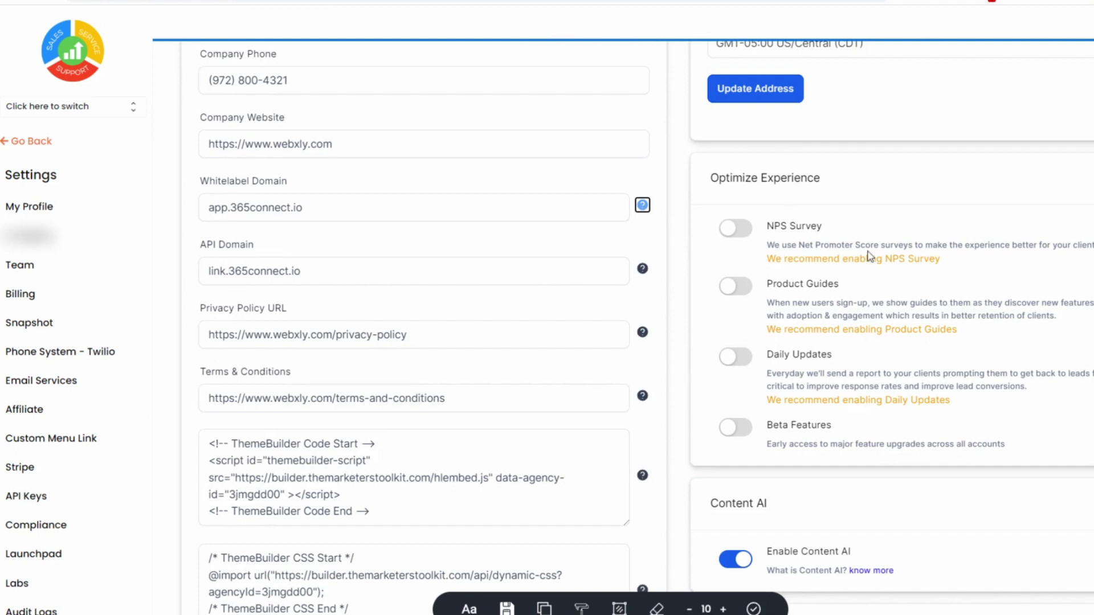
pyautogui.scroll(-3, 903, 367)
pyautogui.scroll(-1, 903, 368)
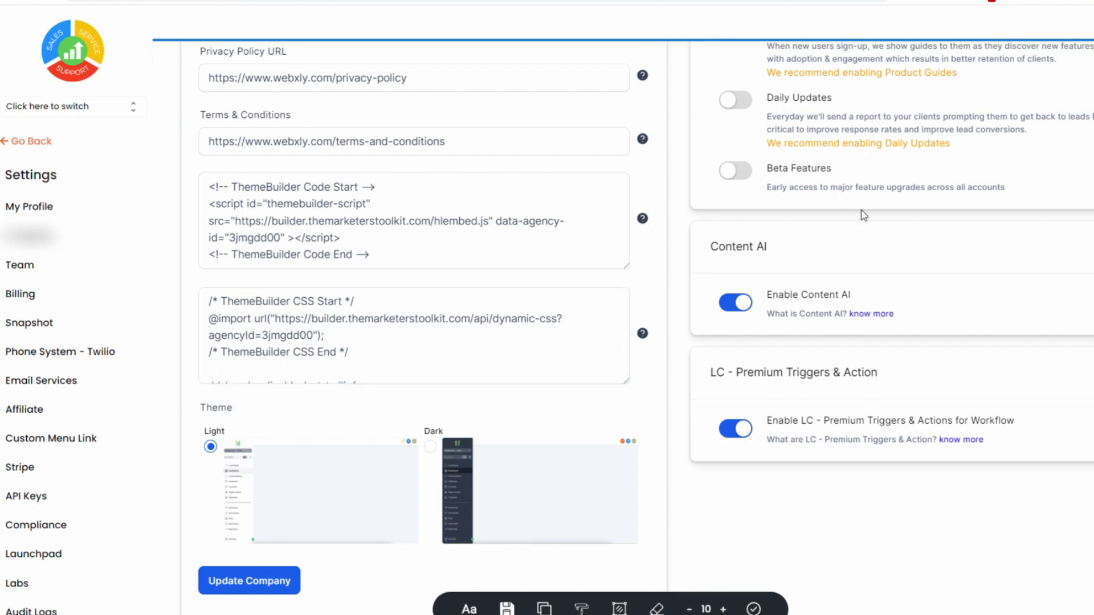
pyautogui.click(341, 363)
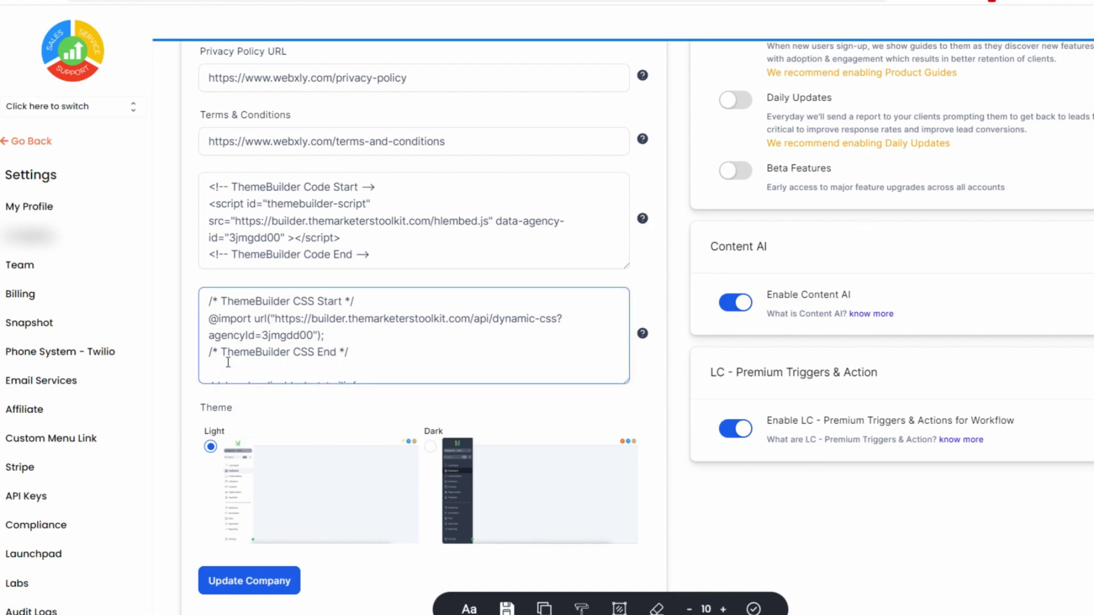
pyautogui.click(156, 353)
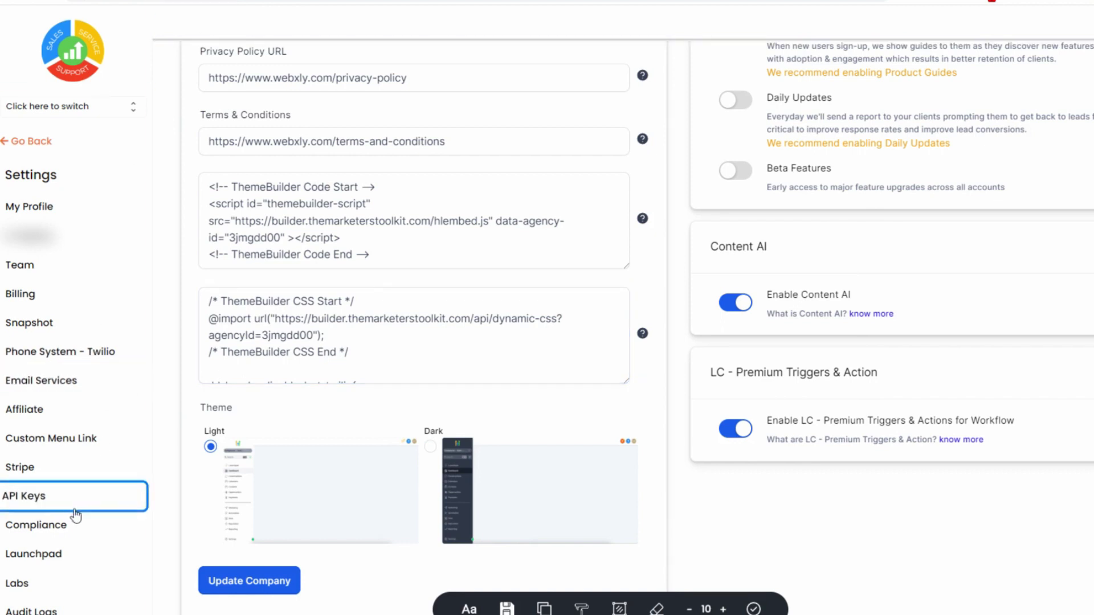
pyautogui.click(69, 356)
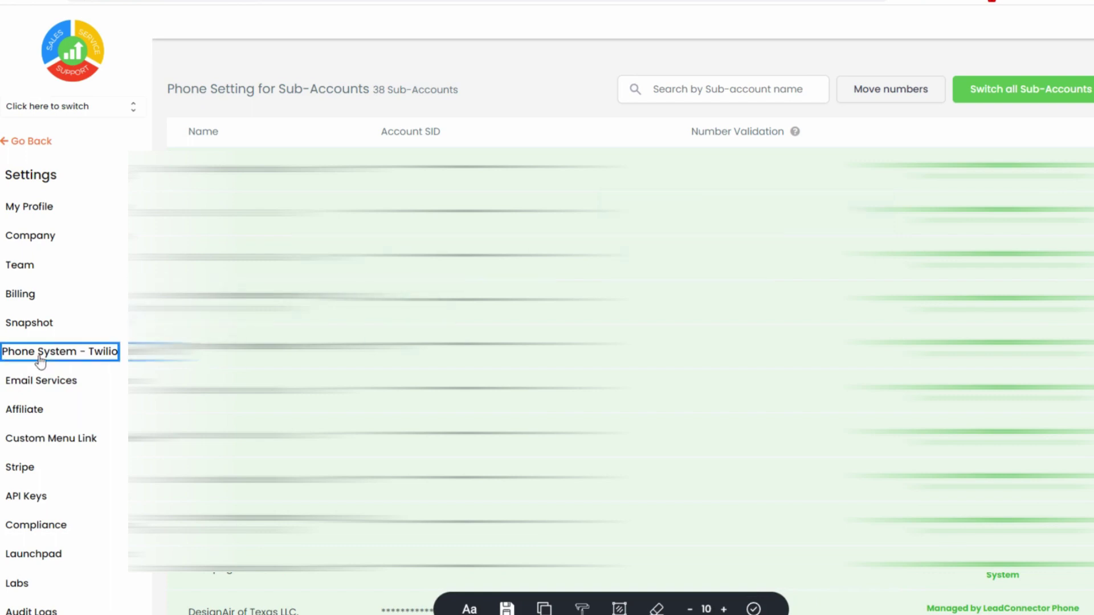
pyautogui.click(1050, 93)
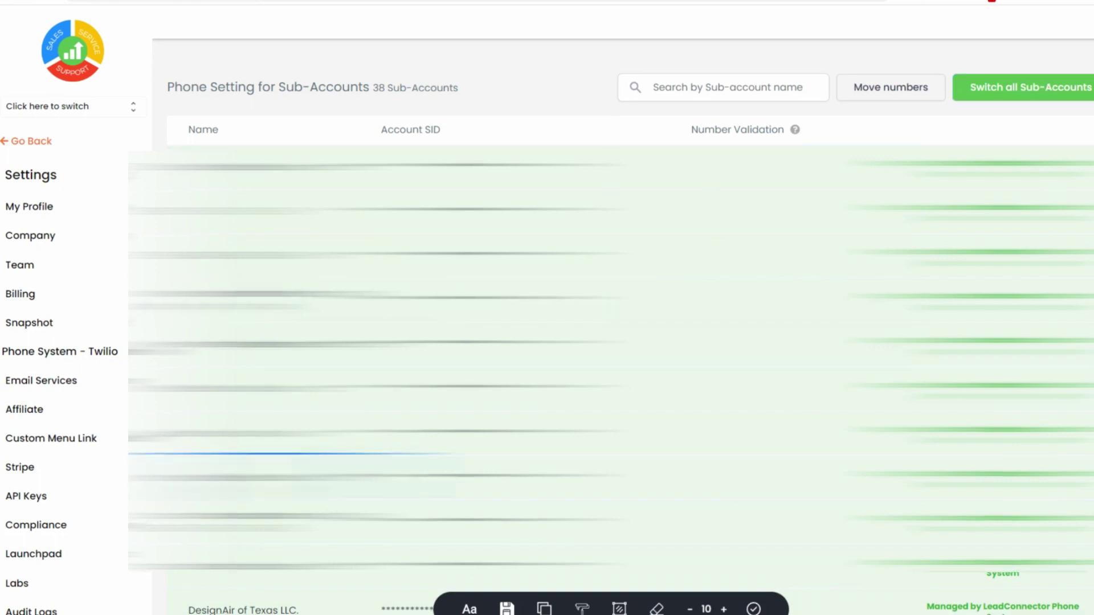
pyautogui.scroll(-3, 627, 342)
pyautogui.scroll(3, 627, 342)
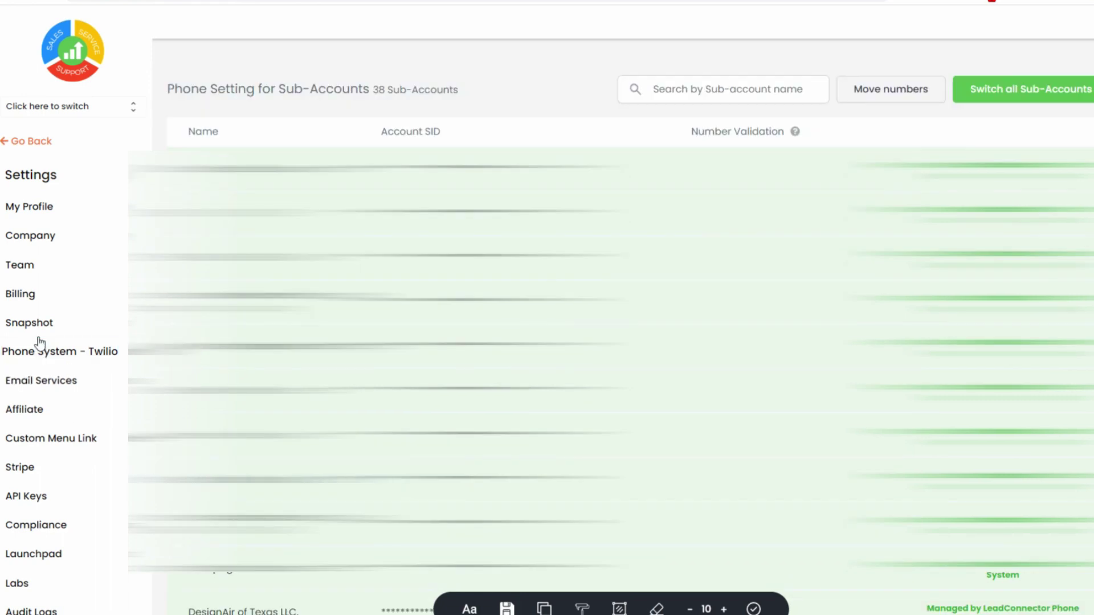
pyautogui.click(46, 381)
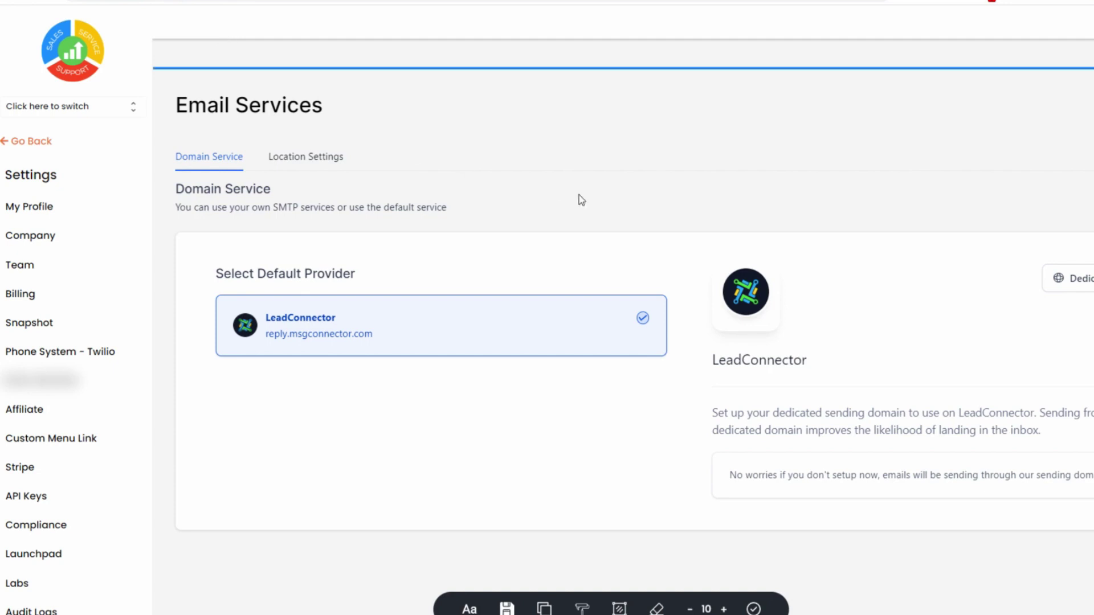
# - Review each sub-account's email sending settings in the Email Services Location Settings tab
pyautogui.click(312, 163)
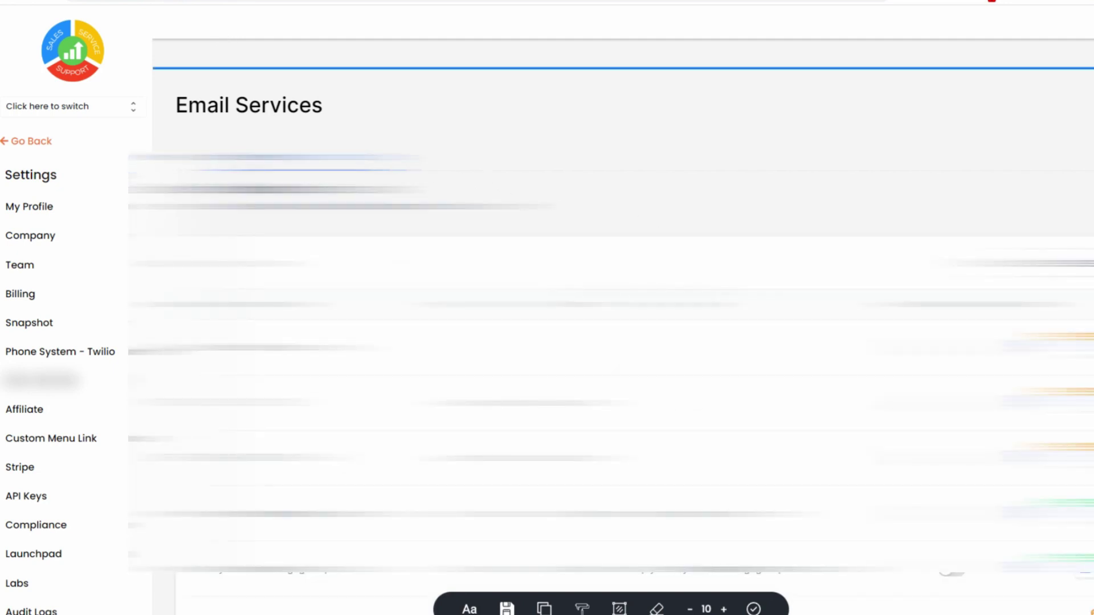
pyautogui.scroll(-10, 627, 342)
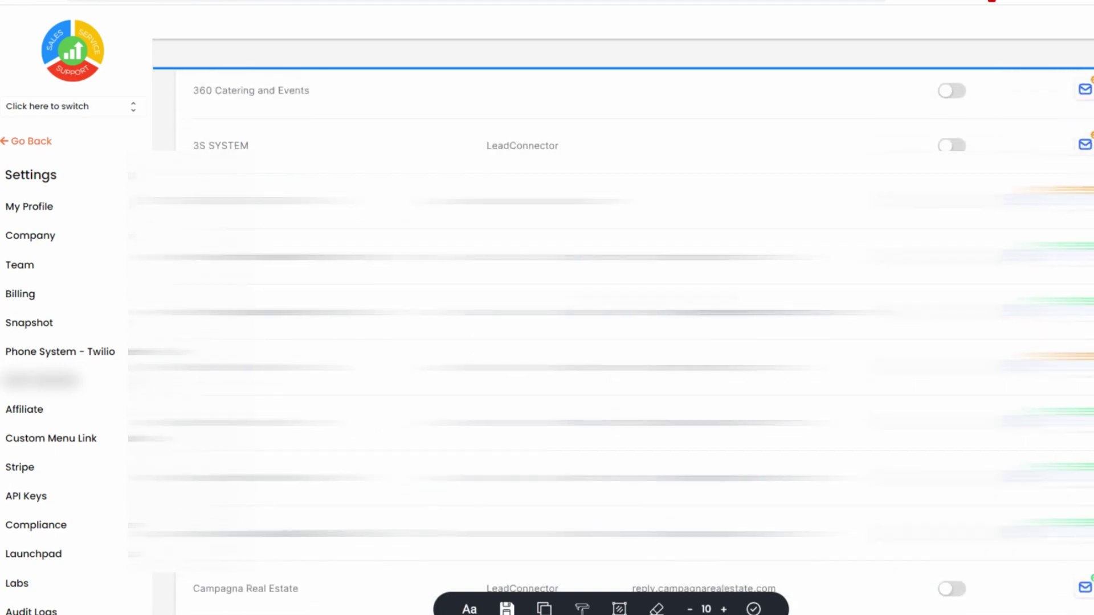
pyautogui.scroll(-2, 627, 342)
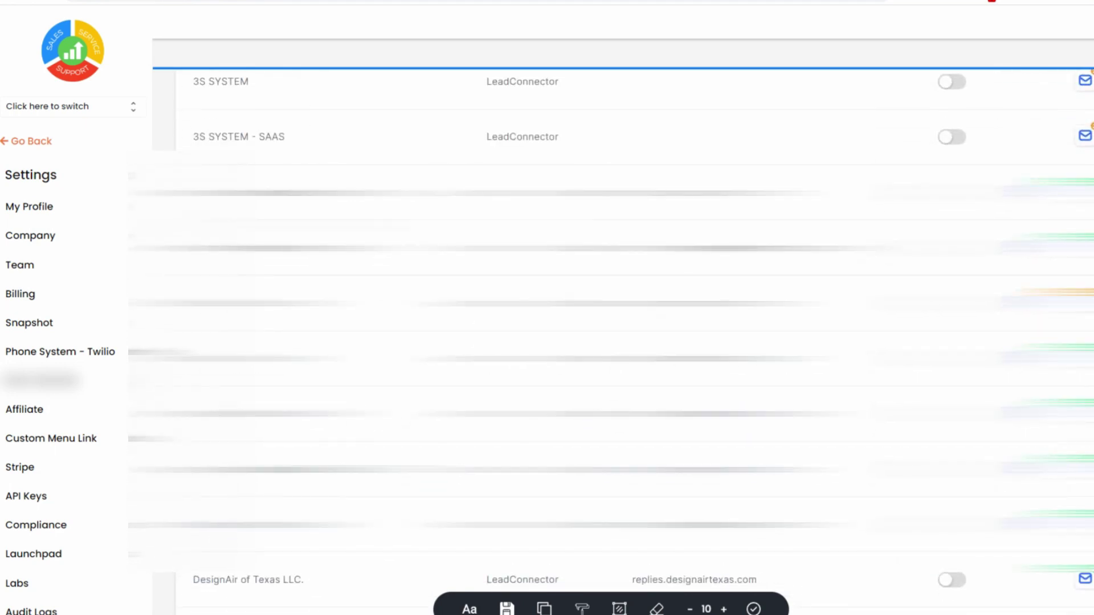
pyautogui.scroll(5, 627, 342)
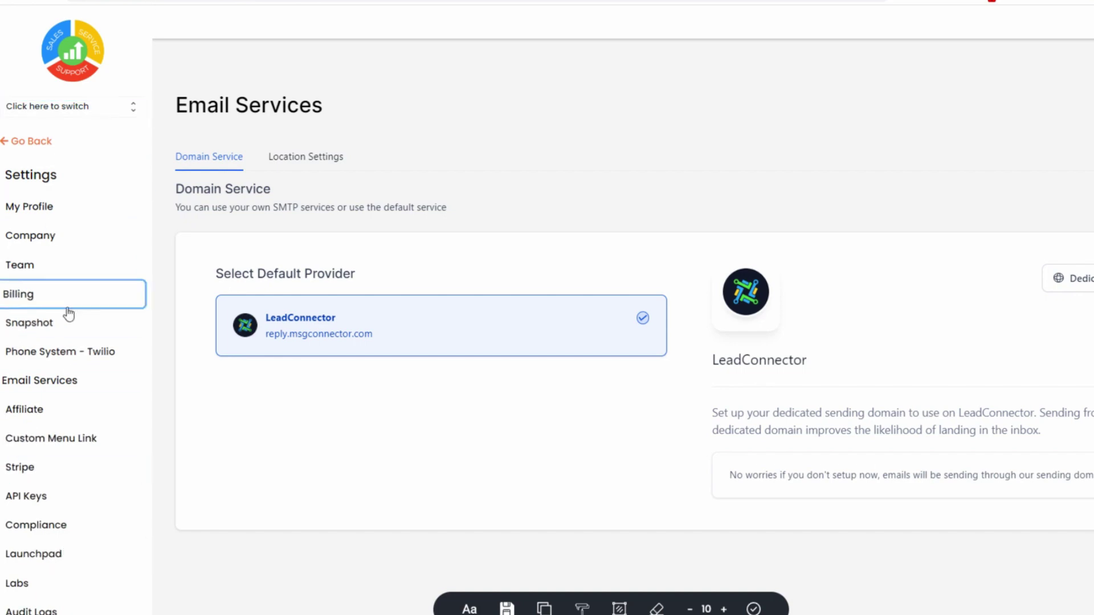
pyautogui.click(23, 560)
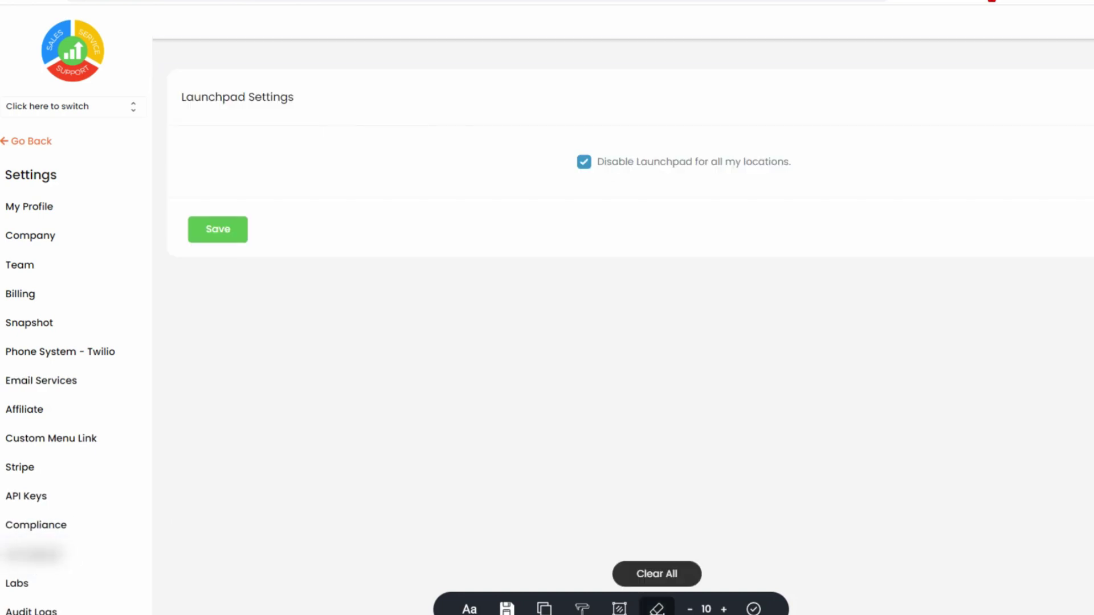
# - Keep 'Disable Launchpad for all my locations' checked in Launchpad Settings
pyautogui.click(657, 574)
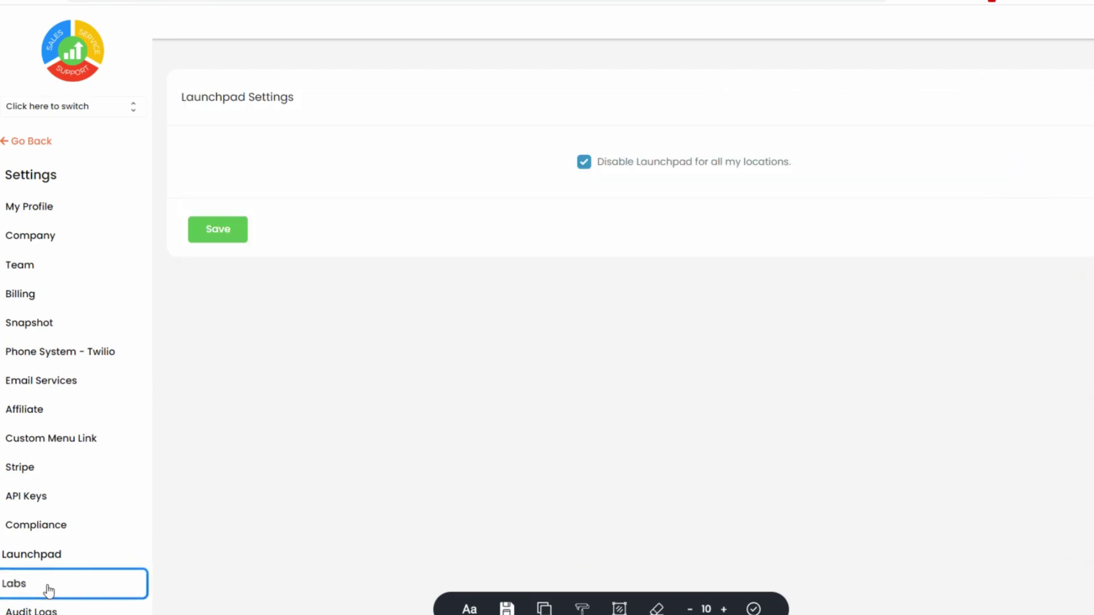
# - Open Labs and scroll to the enabled Teams V2 and Company Setting V2 cards
pyautogui.click(44, 587)
pyautogui.scroll(-2, 538, 409)
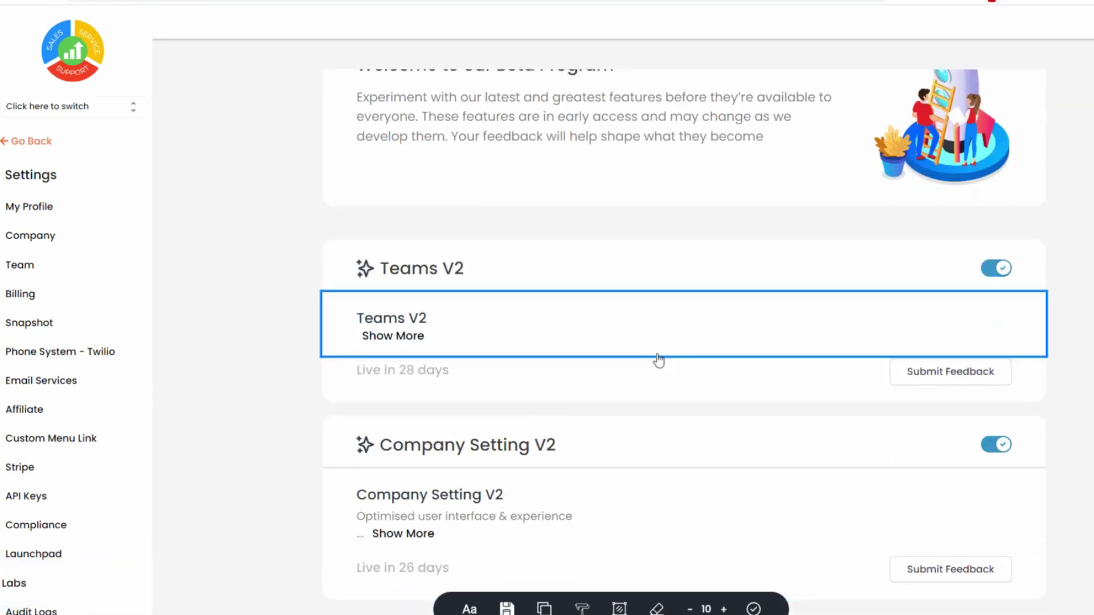
pyautogui.click(20, 611)
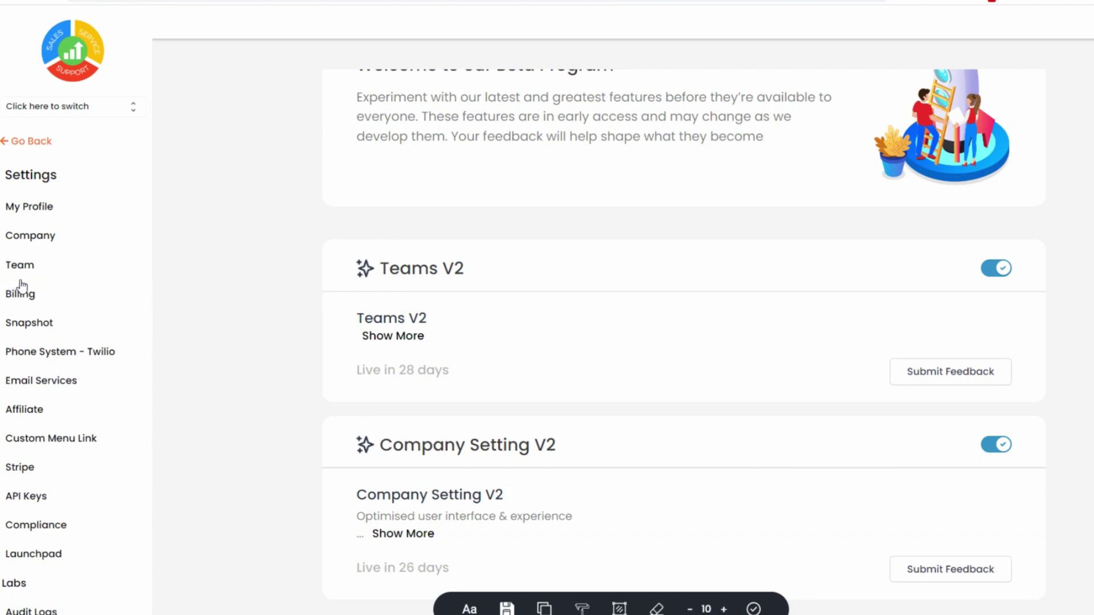
# - Scroll the Company page's data, address, ThemeBuilder code and theme down to Update Company
pyautogui.click(57, 239)
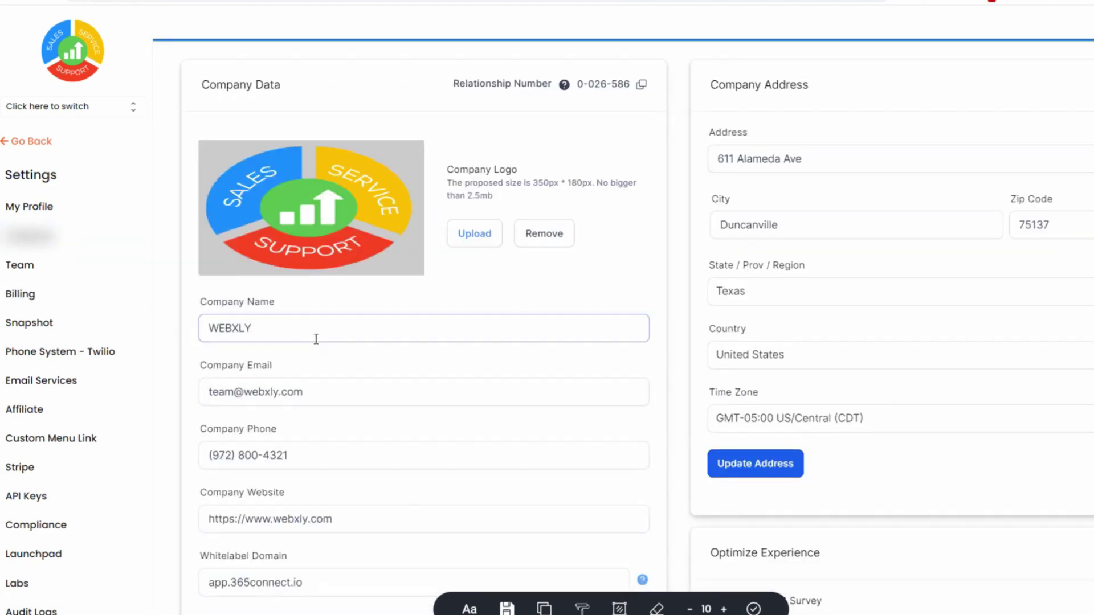
pyautogui.scroll(-7, 316, 339)
pyautogui.scroll(-3, 390, 333)
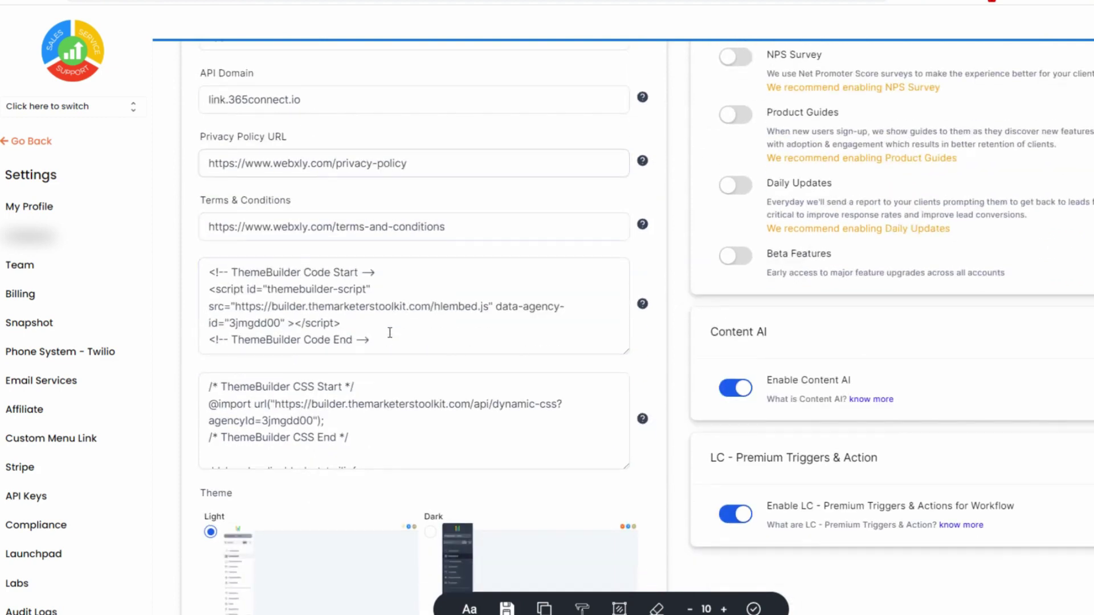
pyautogui.scroll(-3, 390, 333)
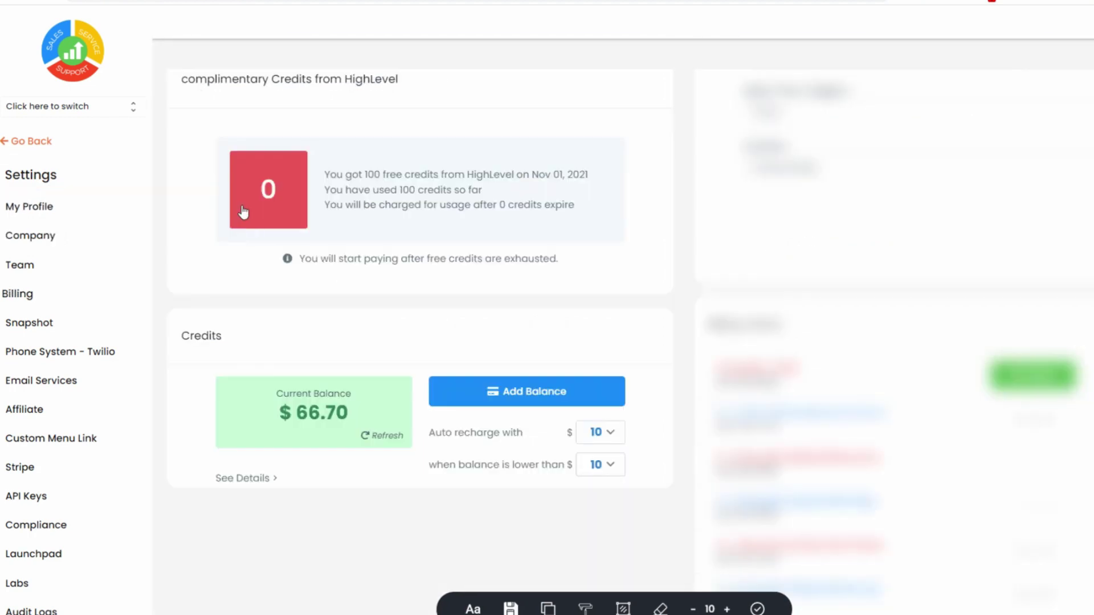
pyautogui.scroll(5, 242, 212)
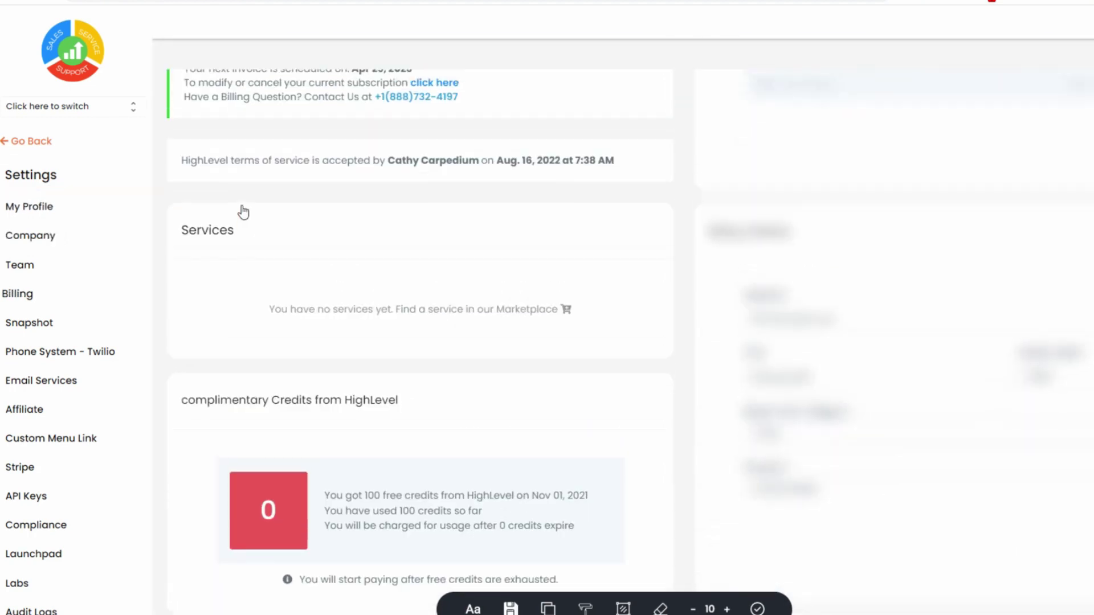
pyautogui.scroll(5, 243, 212)
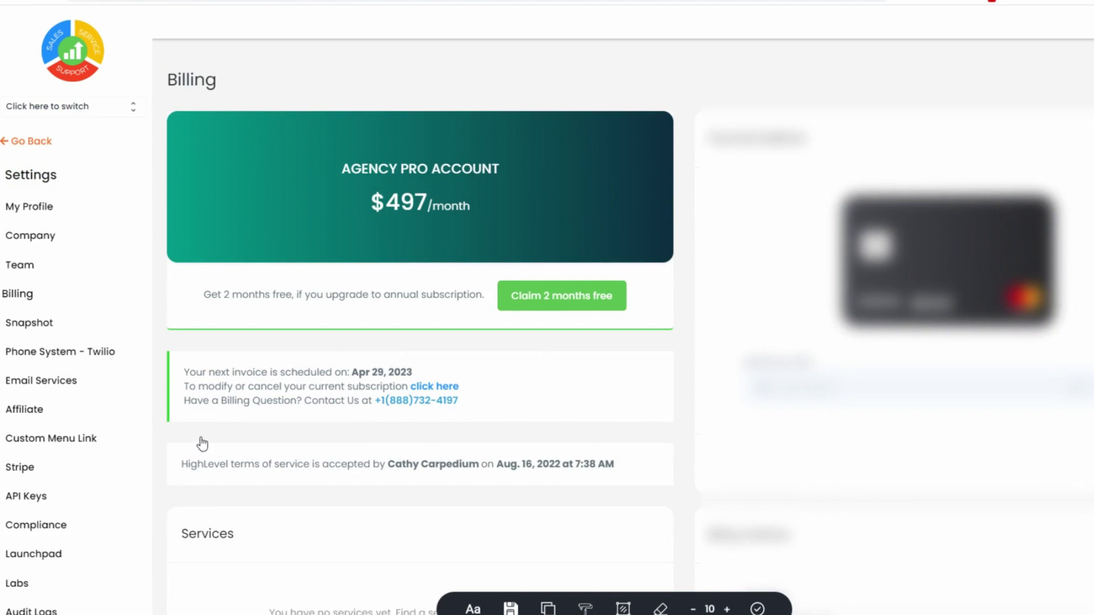
pyautogui.scroll(-5, 205, 444)
pyautogui.scroll(-5, 238, 379)
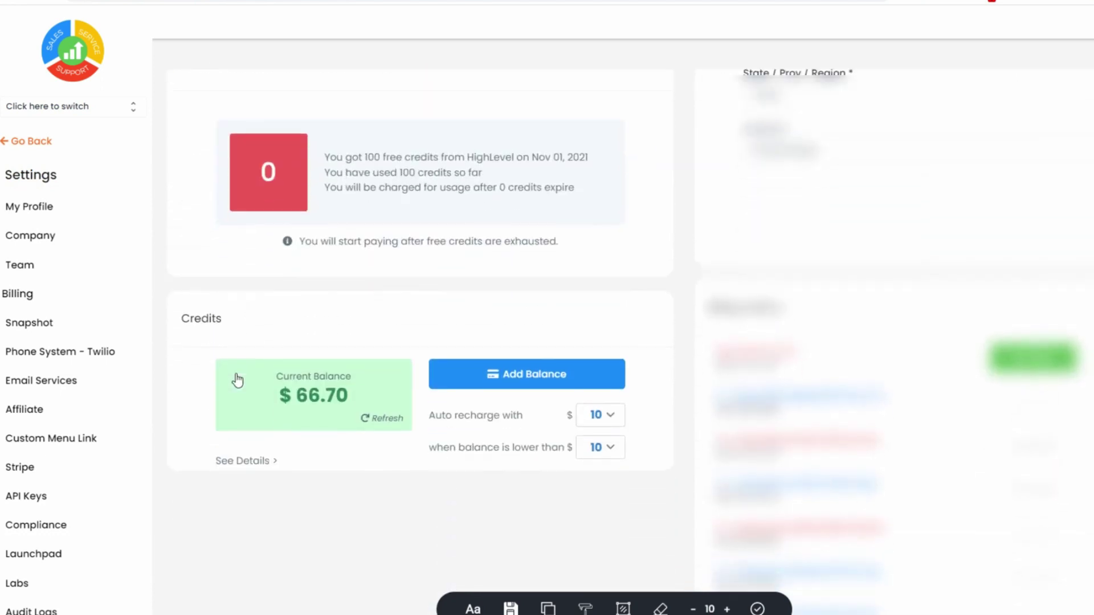
pyautogui.scroll(-1, 237, 380)
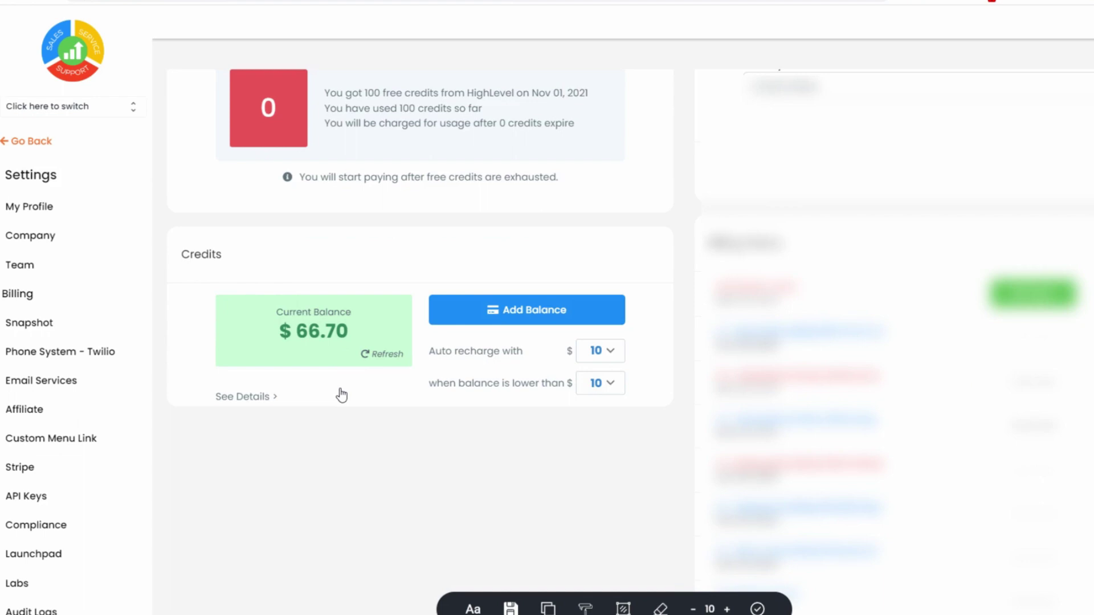
pyautogui.click(257, 401)
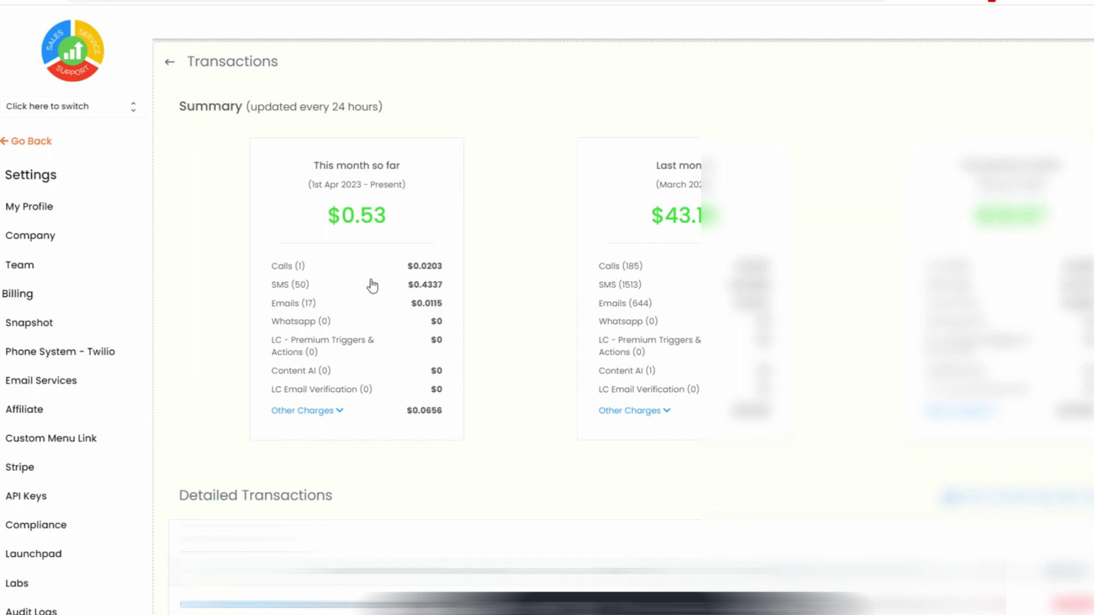
pyautogui.scroll(-1, 825, 271)
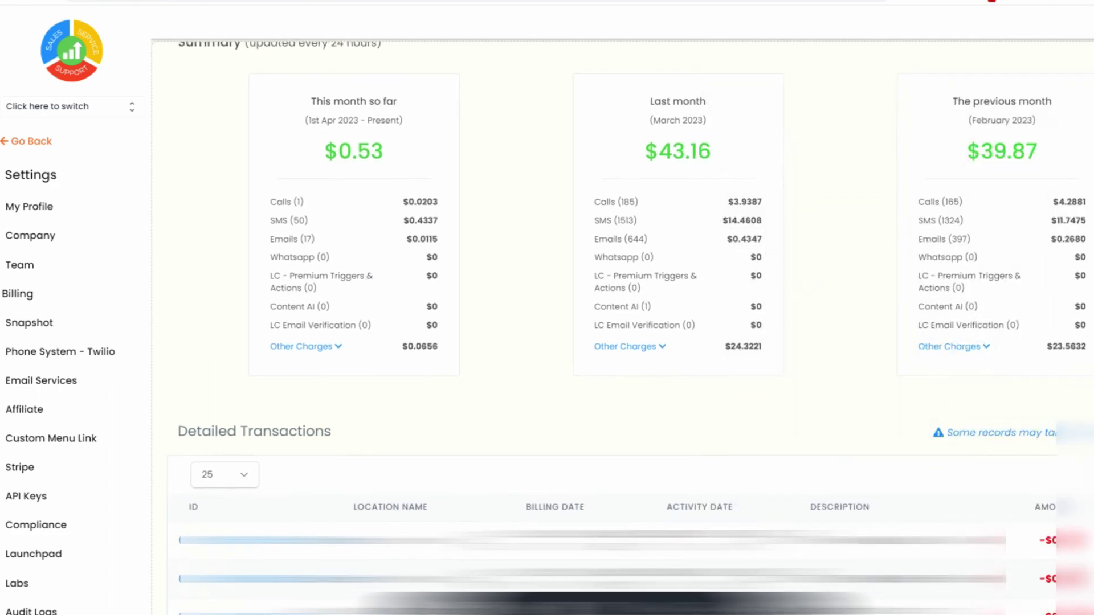
pyautogui.scroll(-10, 720, 437)
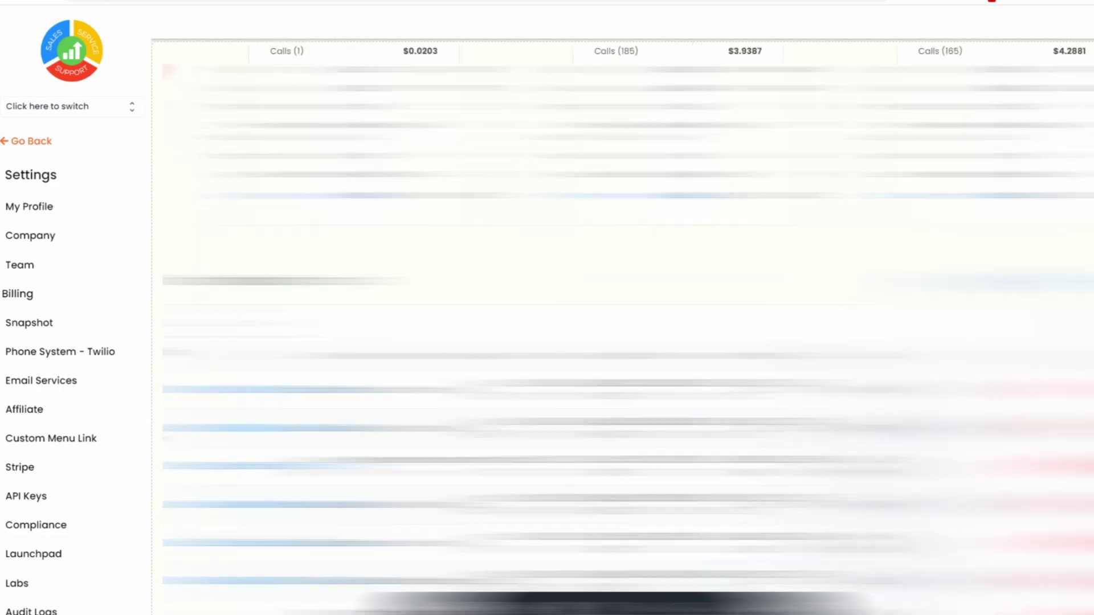
pyautogui.scroll(15, 720, 437)
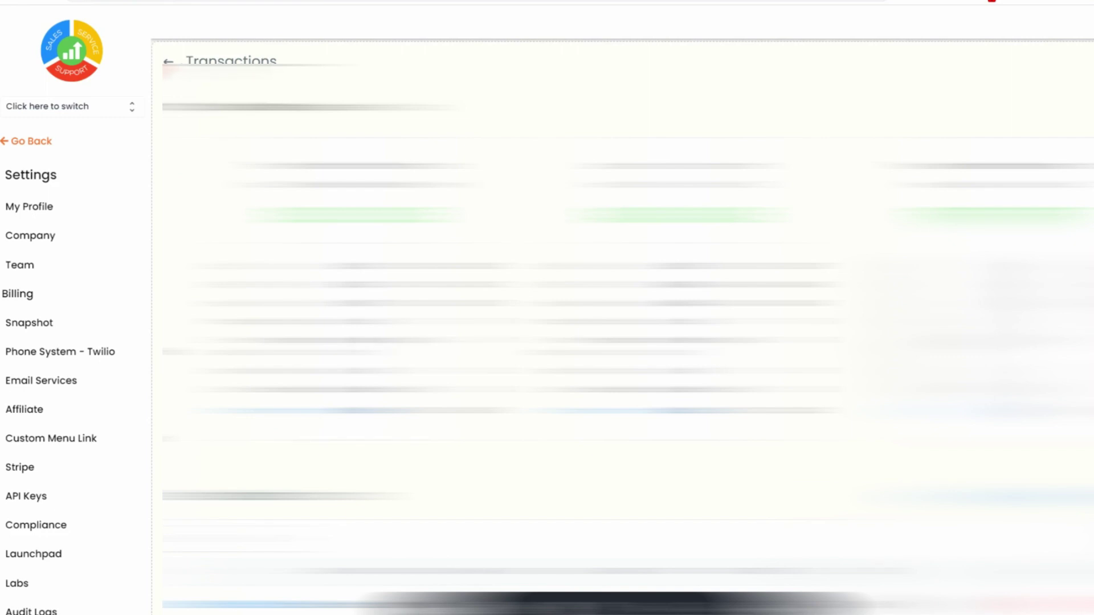
pyautogui.scroll(-5, 721, 437)
pyautogui.scroll(-5, 460, 400)
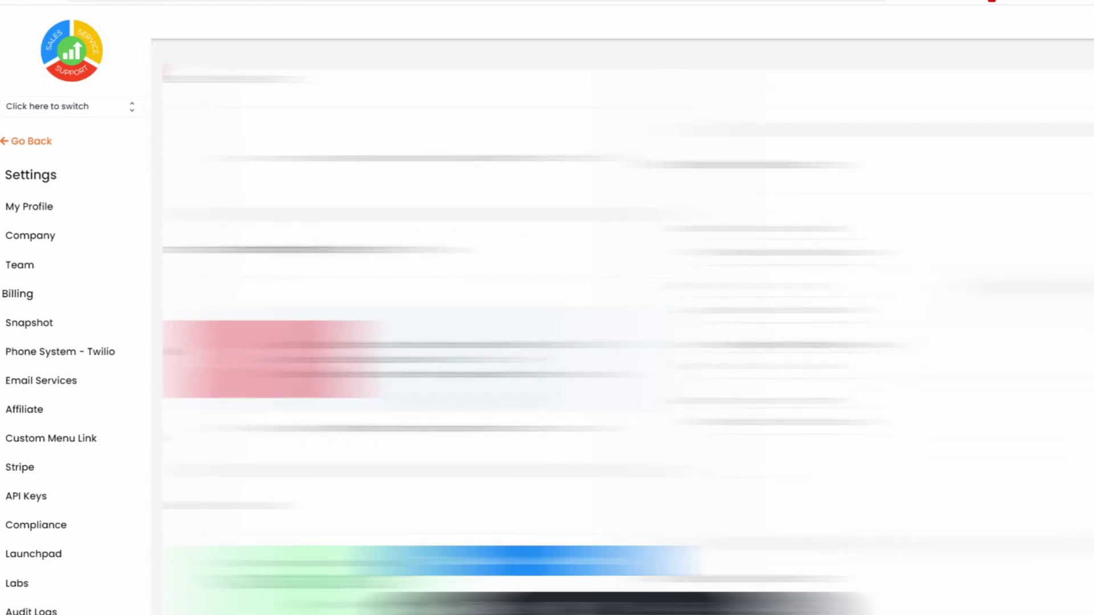